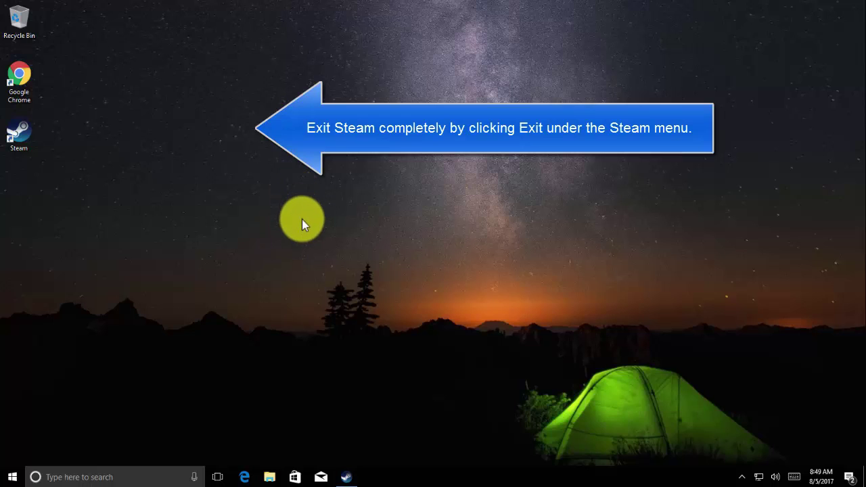
Bring up the running Steam client and exit it completely.
click(347, 474)
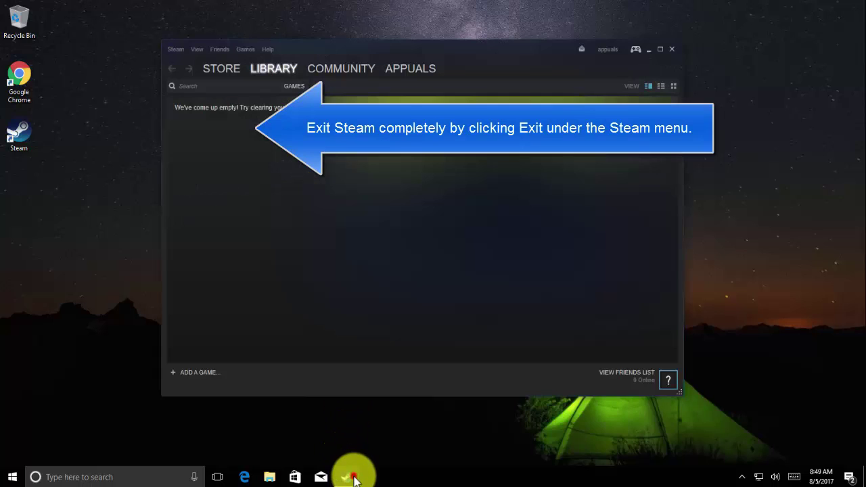
click(178, 49)
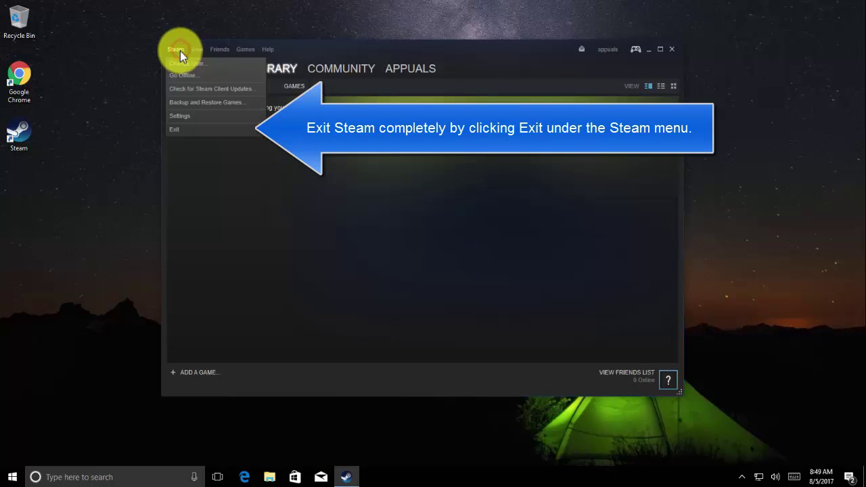
click(198, 126)
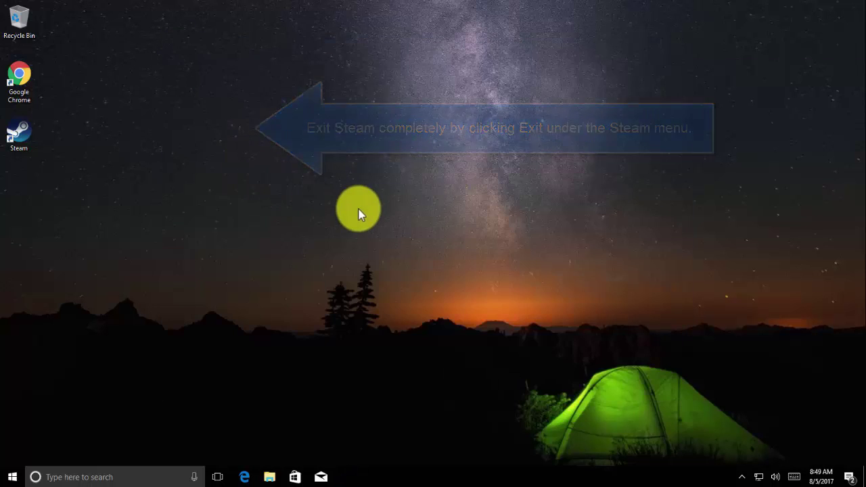
Check the hidden notification icons and Task Manager's process list for Steam still running in the background.
click(741, 476)
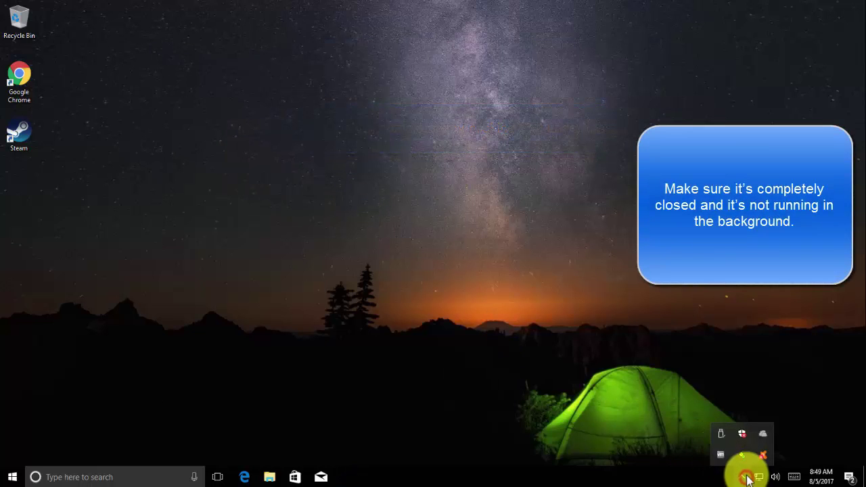
right_click(644, 471)
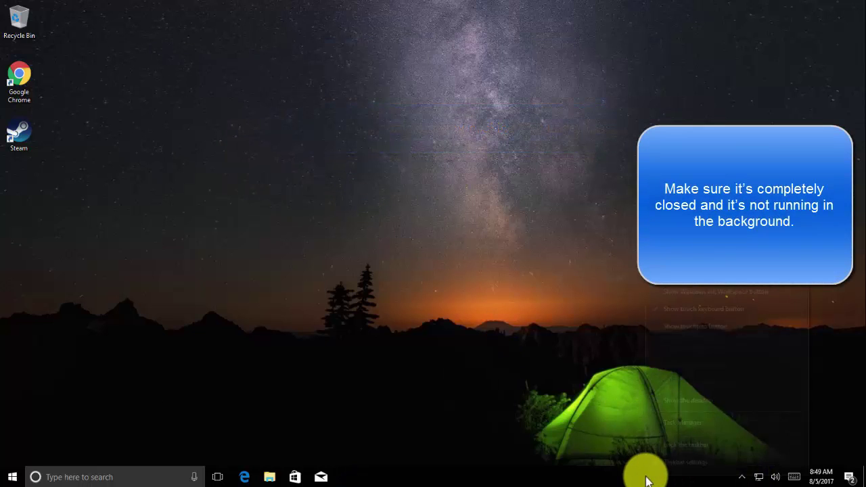
click(660, 426)
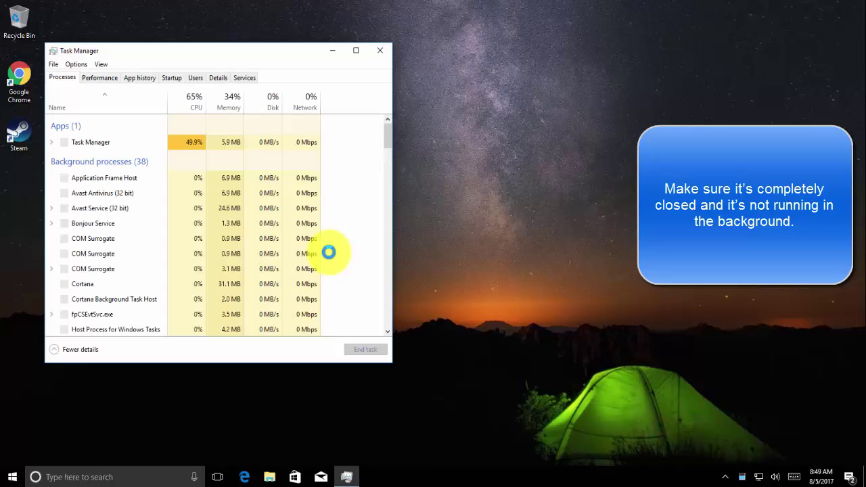
click(160, 177)
scroll(161, 177, down, 4)
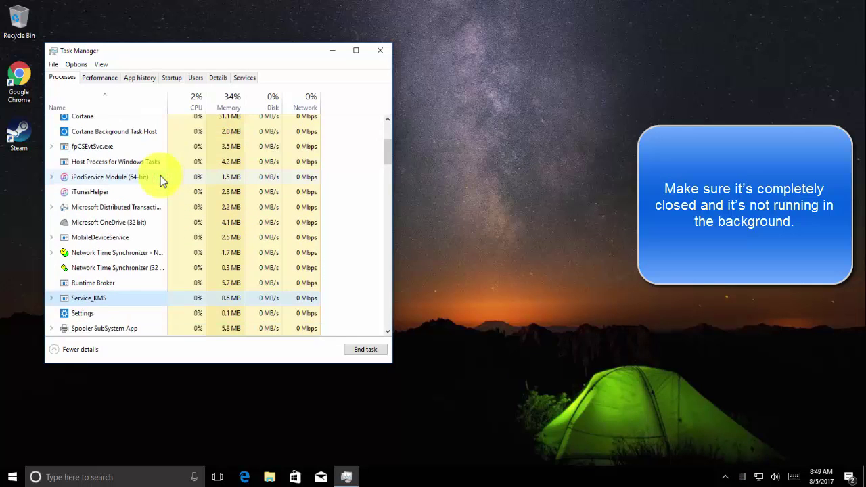
scroll(265, 164, down, 1)
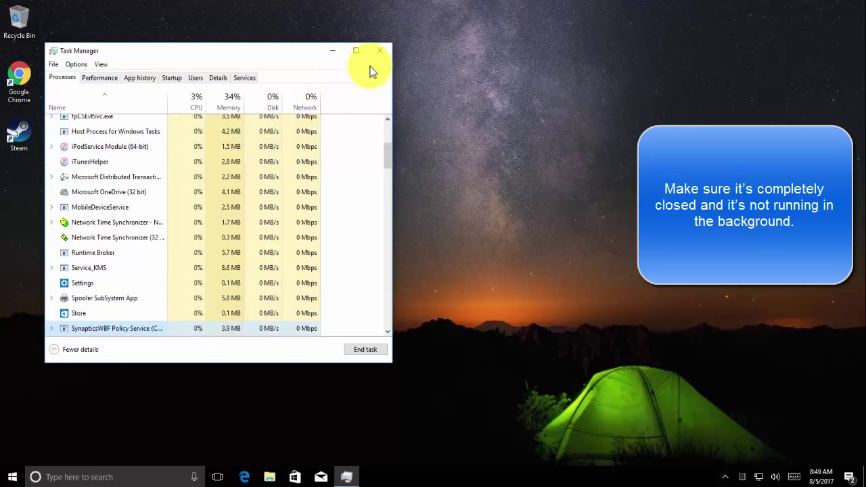
click(381, 52)
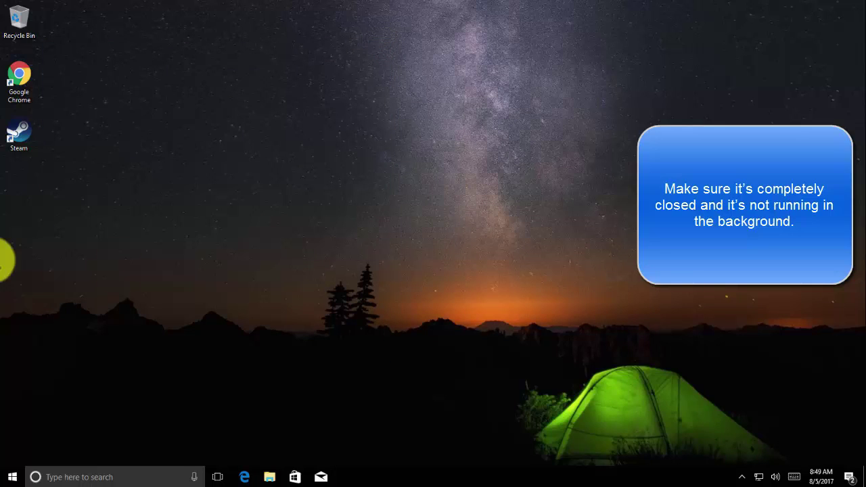
Run the command steam://flushconfig from the Run dialog and accept clearing Steam's local download cache.
click(232, 245)
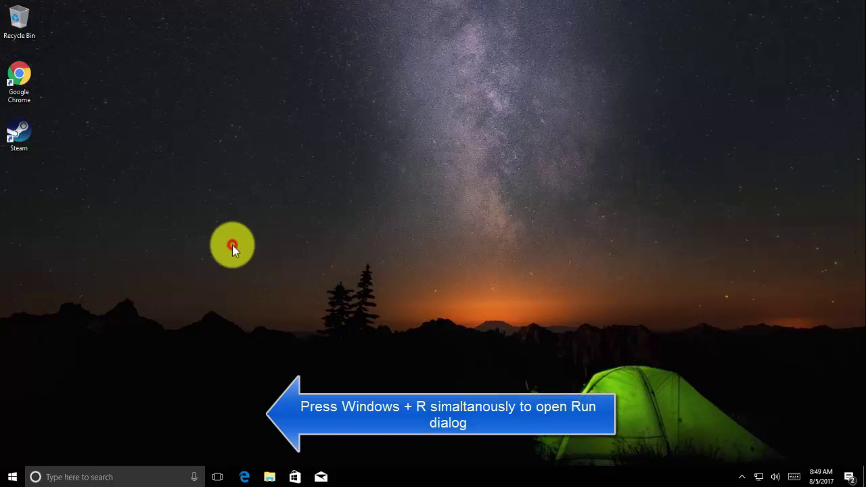
key(super+r)
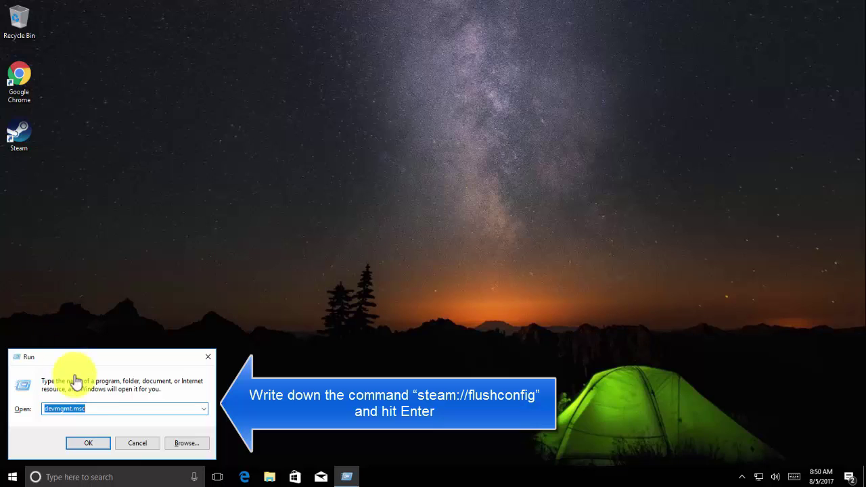
text(stea)
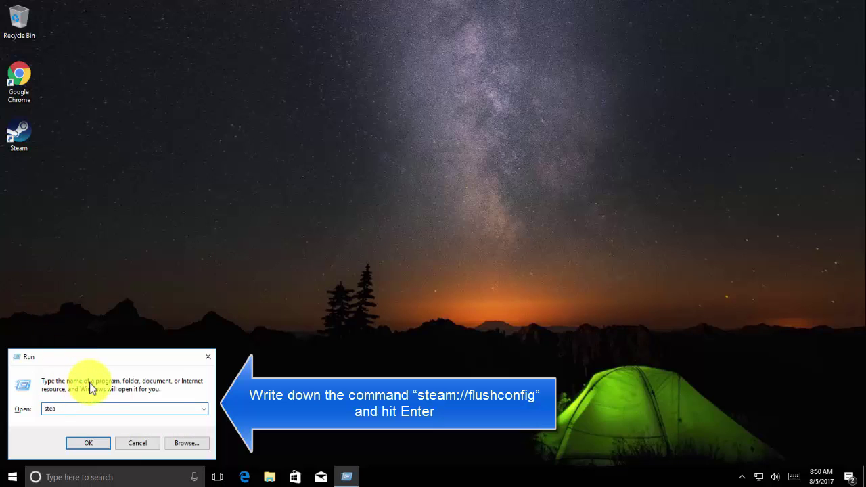
text(m://flushconfig)
key(Return)
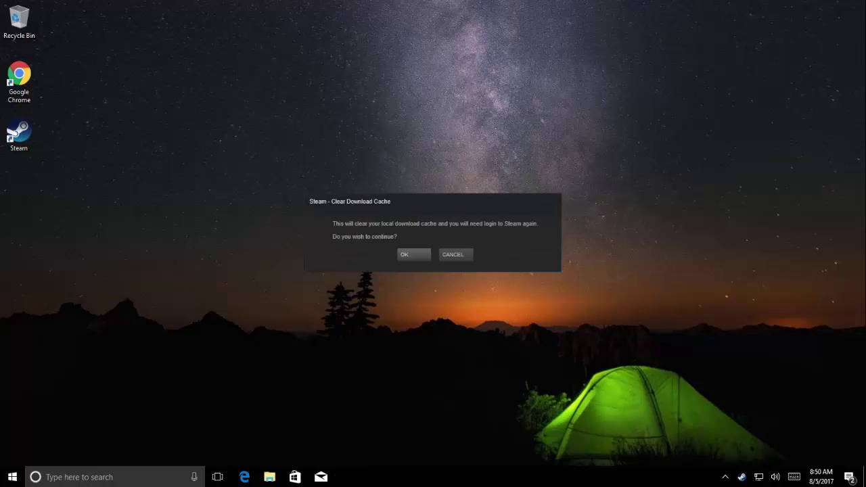
click(416, 233)
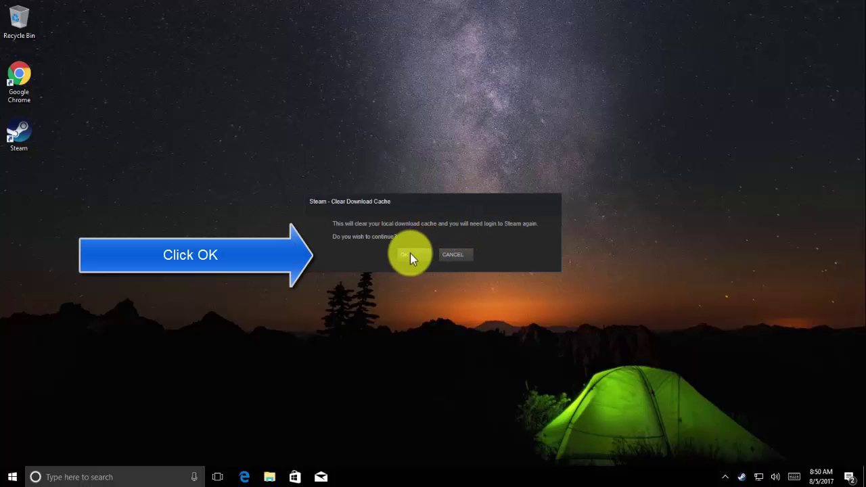
click(410, 254)
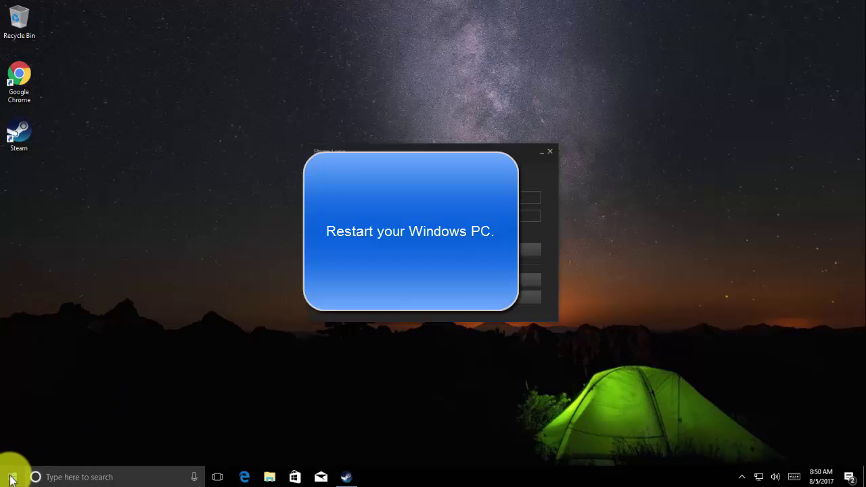
Restart the Windows PC, forcing the restart despite the open Steam Login app.
right_click(12, 478)
mouse_move(55, 449)
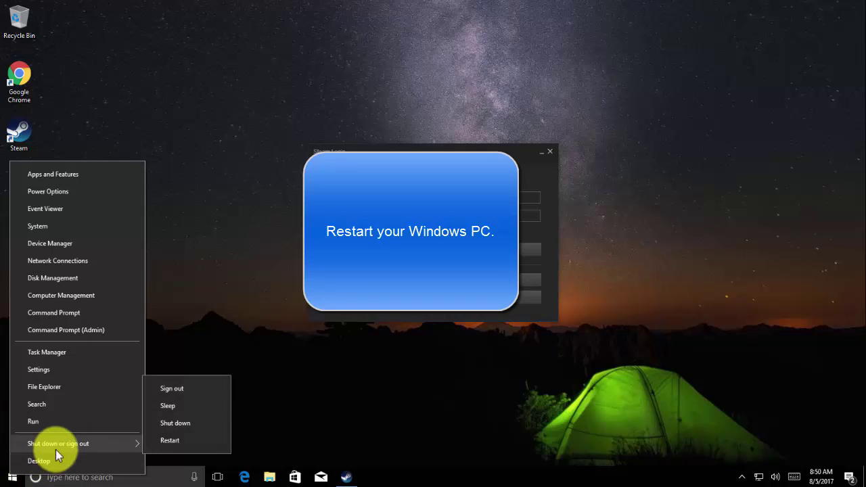
click(168, 442)
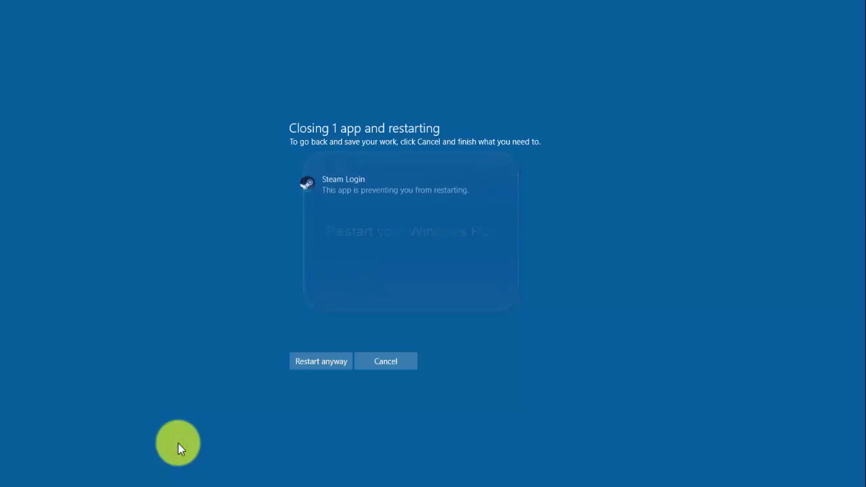
click(323, 364)
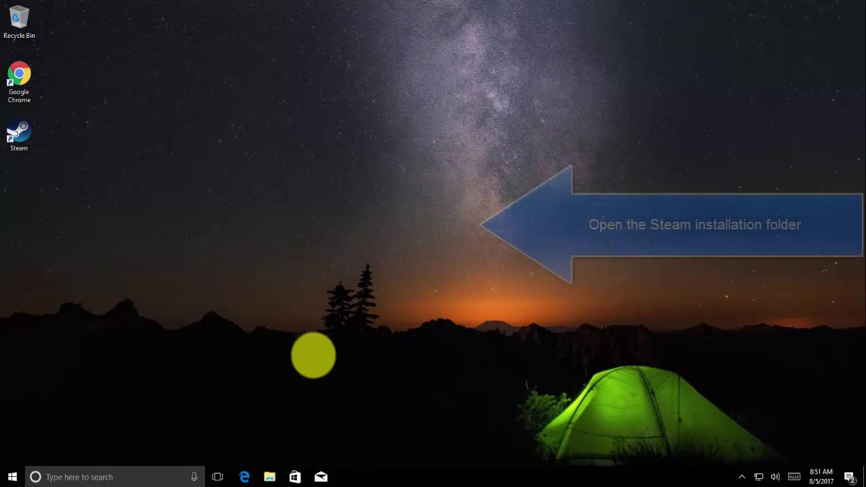
Open the Steam installation folder in File Explorer at Local Disk (C:) > Program Files (x86) > Steam.
click(267, 325)
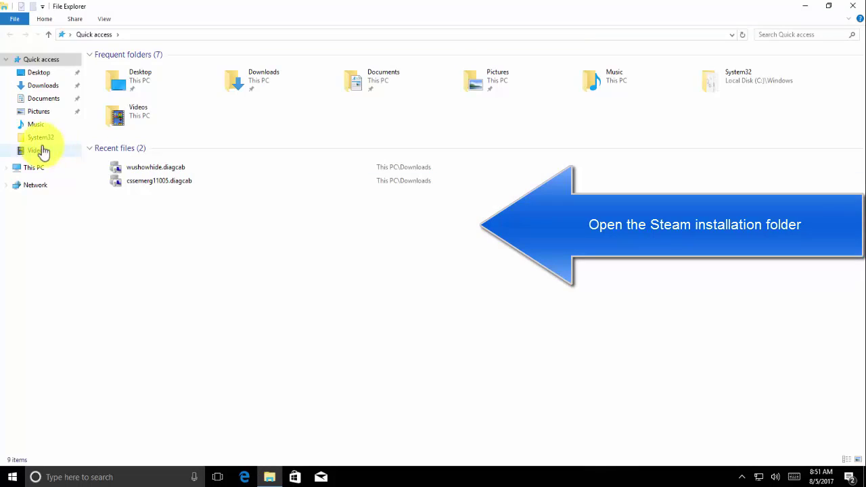
click(30, 167)
click(307, 162)
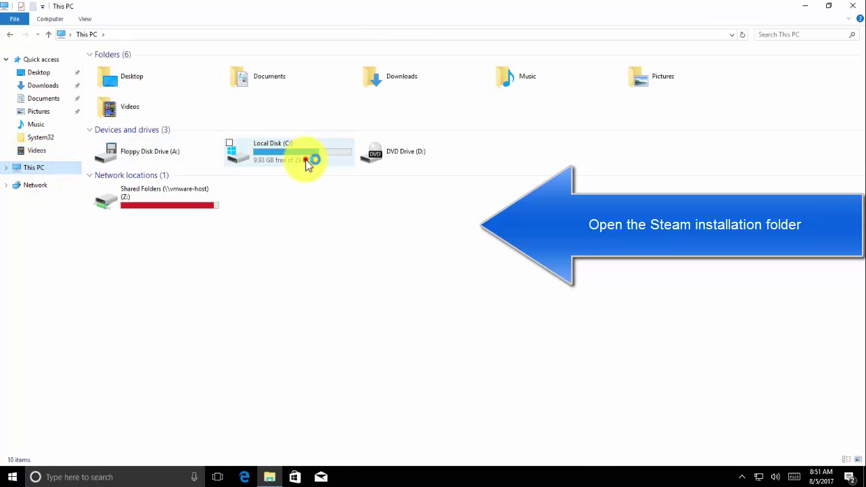
double_click(308, 162)
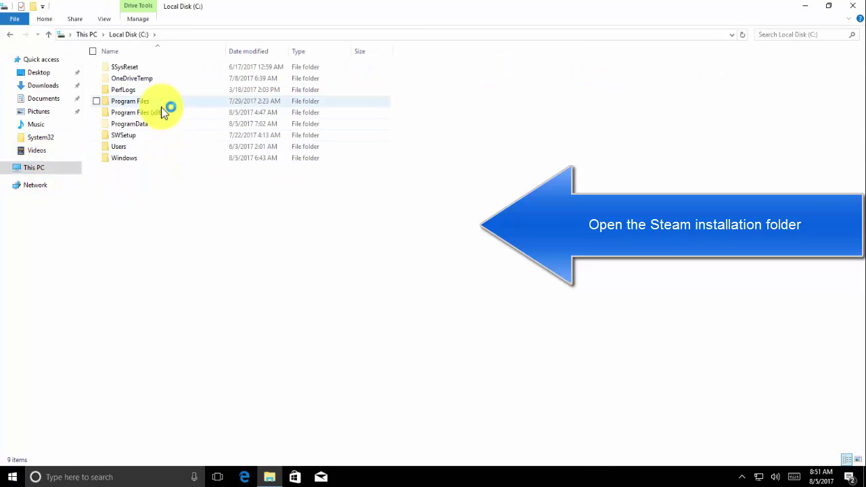
double_click(164, 112)
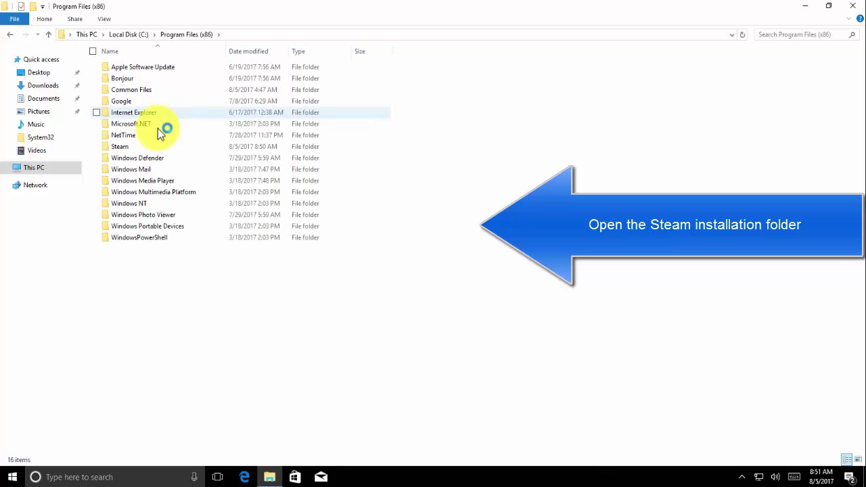
double_click(159, 146)
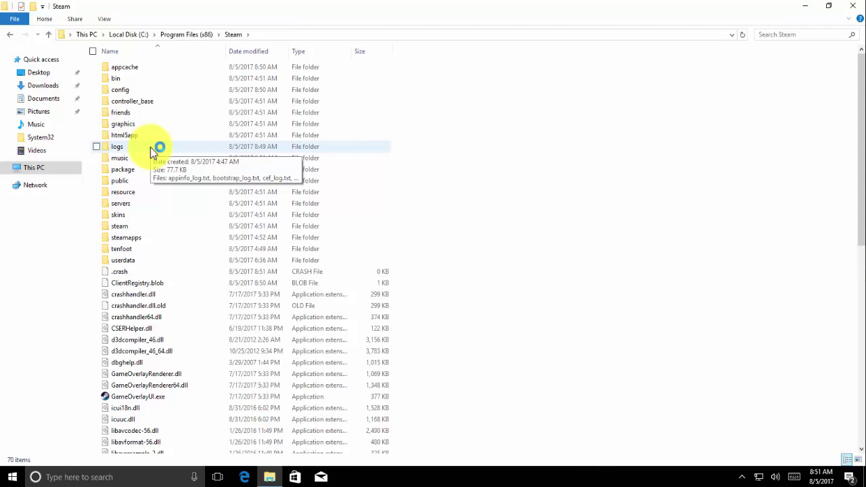
Launch Steam.exe directly from the installation folder and bring the Steam Login window to the front.
scroll(486, 276, down, 4)
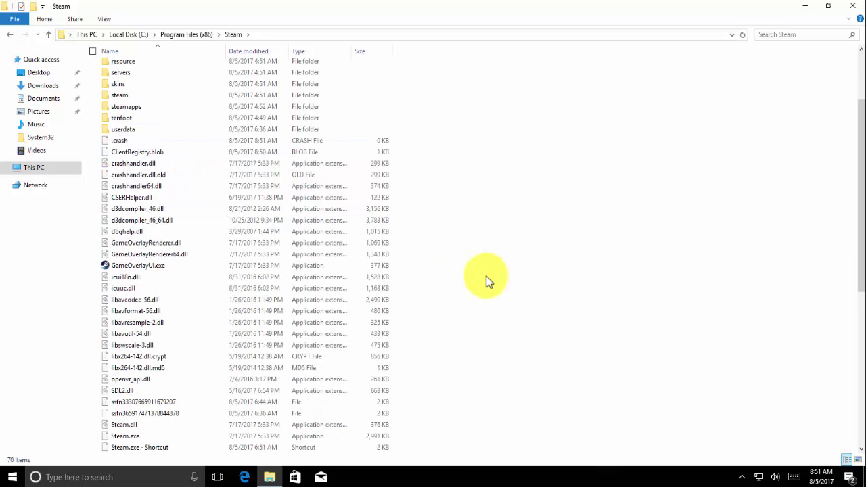
scroll(485, 275, down, 2)
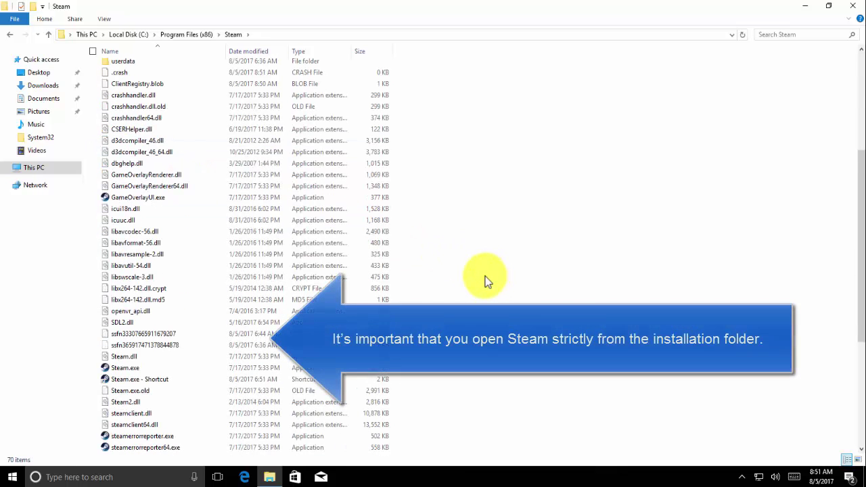
scroll(485, 280, down, 1)
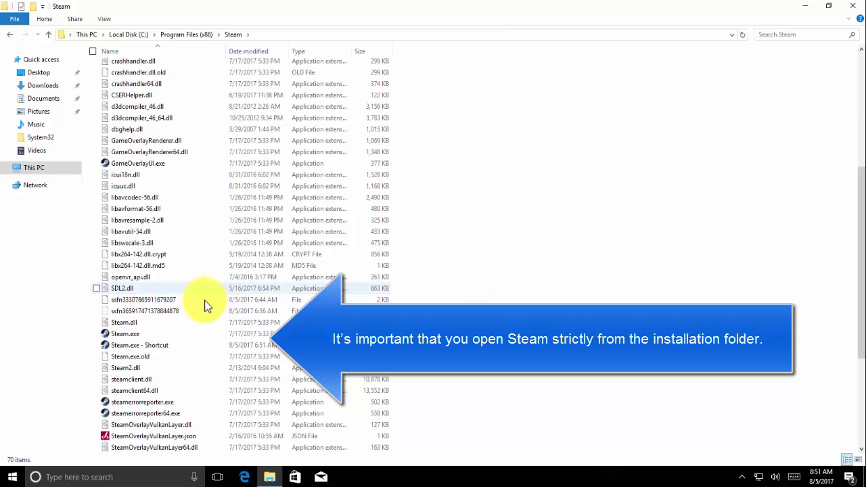
click(185, 334)
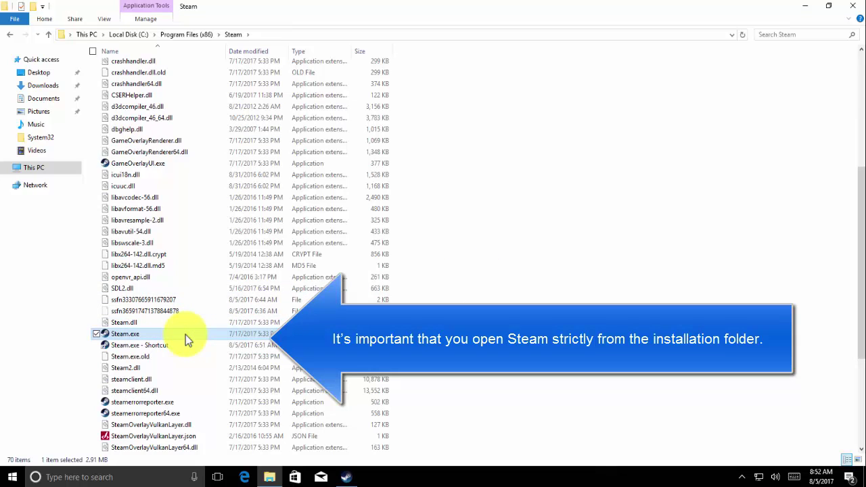
double_click(185, 334)
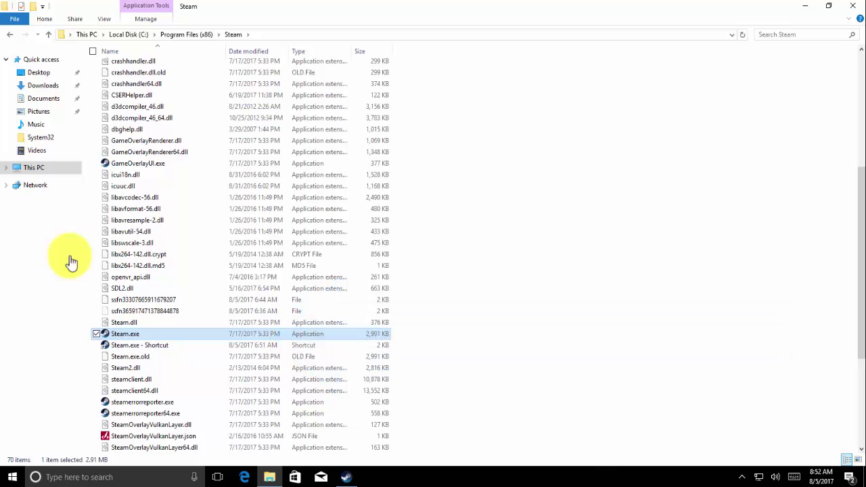
double_click(155, 332)
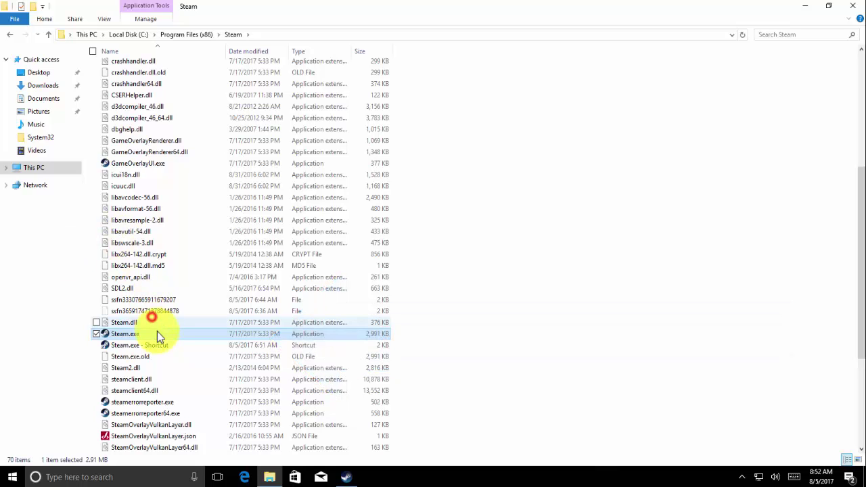
click(353, 475)
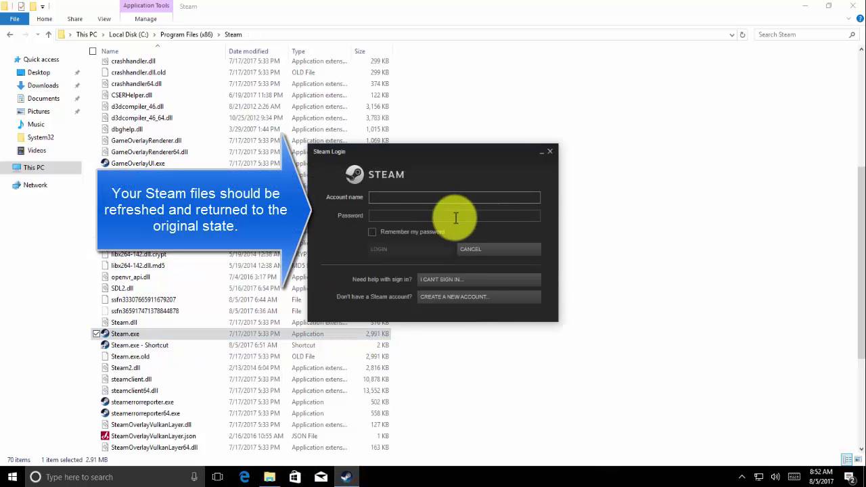